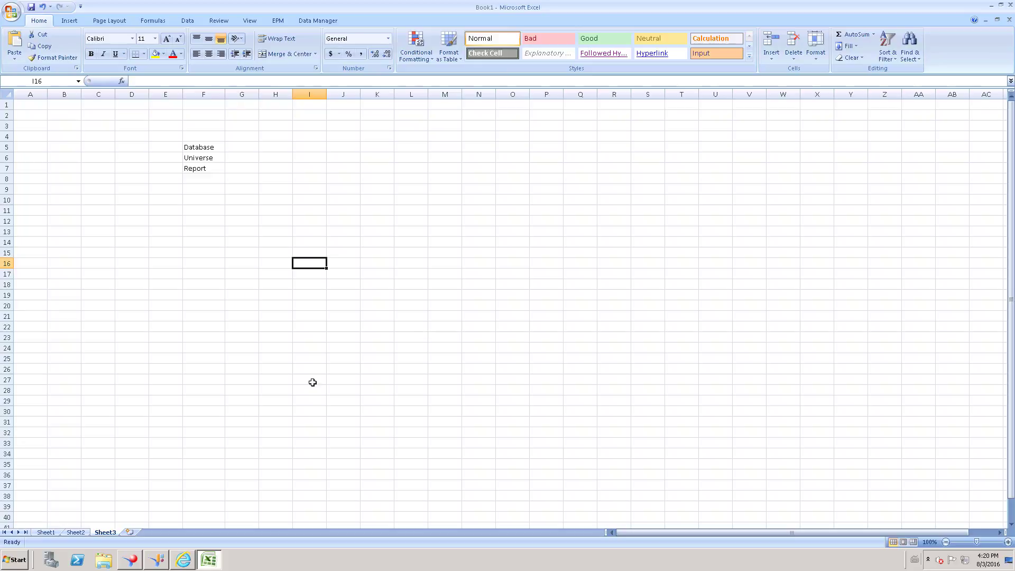
- Switch to Web Intelligence Rich Client and view the document's list of available objects
click(128, 560)
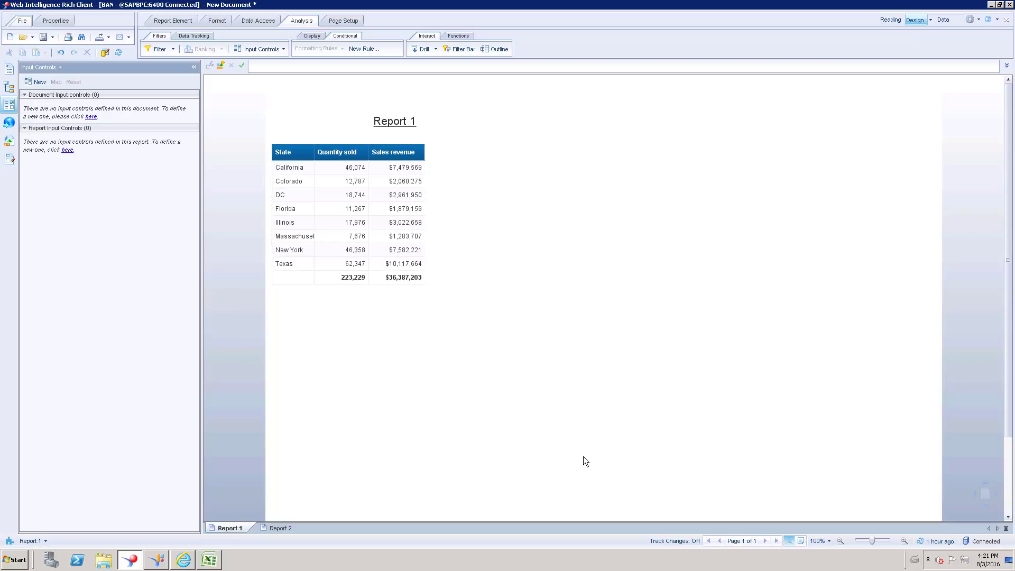
right_click(270, 526)
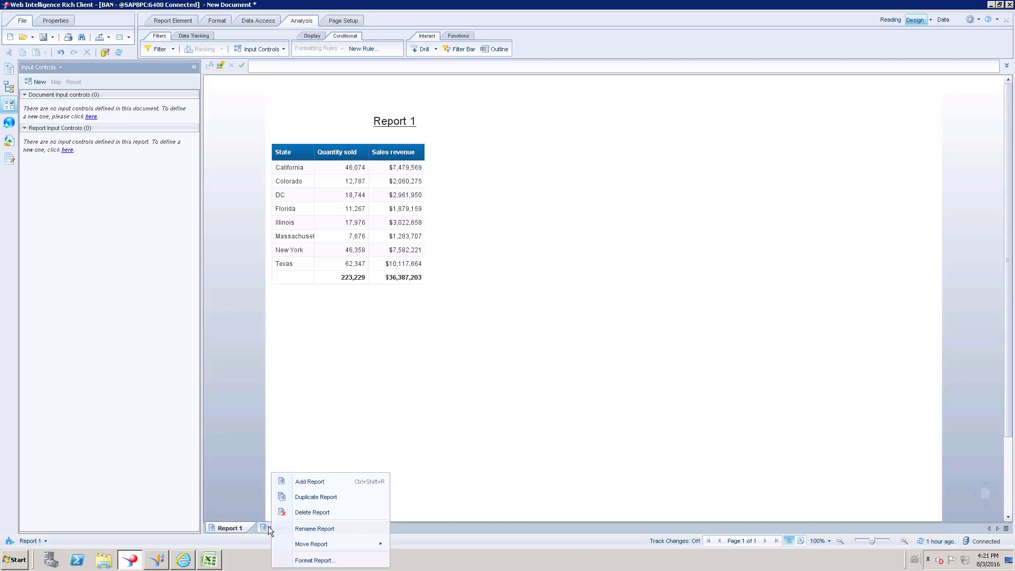
click(505, 417)
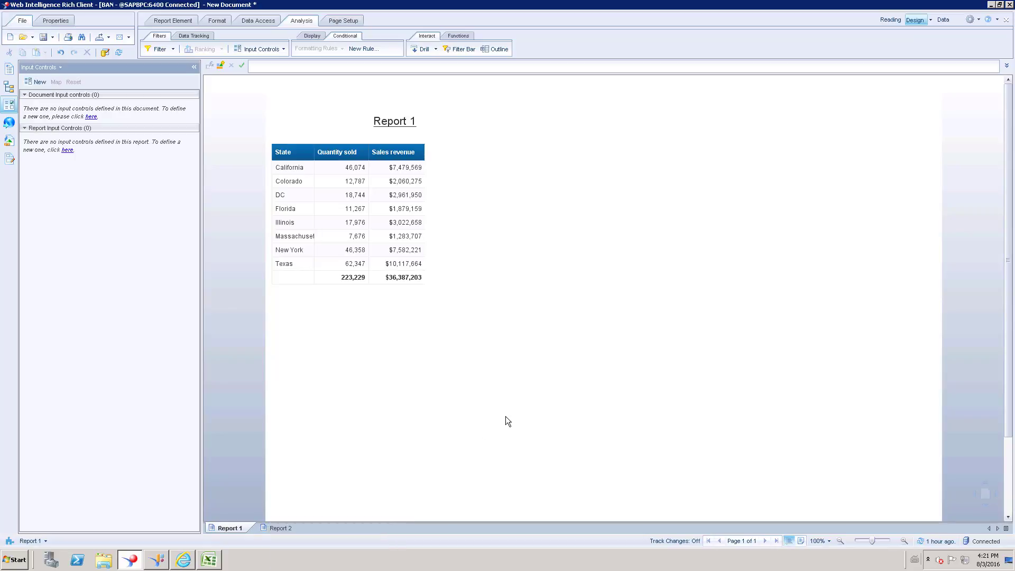
click(13, 106)
click(13, 106)
click(376, 154)
click(9, 140)
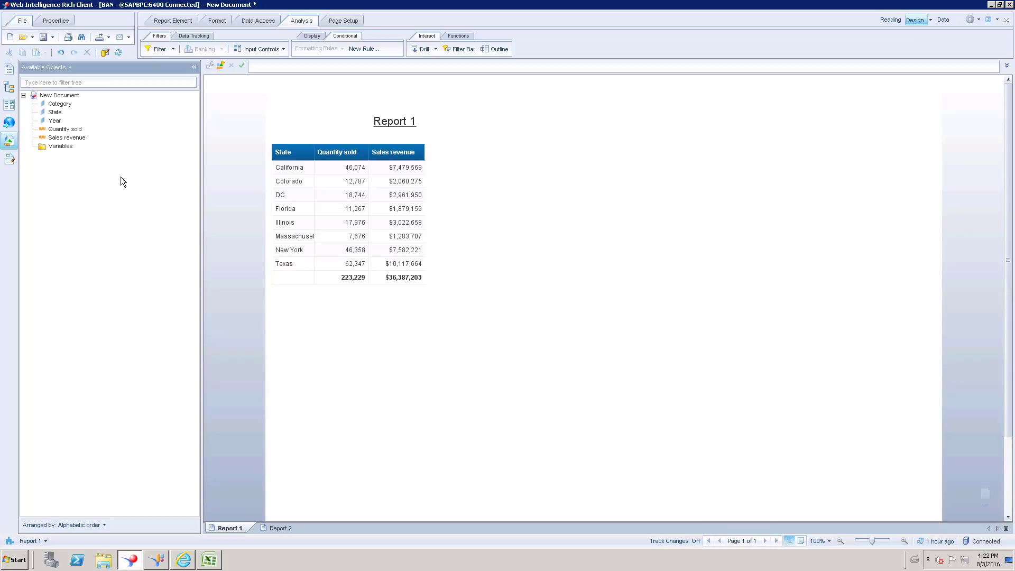
- Start a new input control based on the Year object and proceed to choosing its control type
click(9, 105)
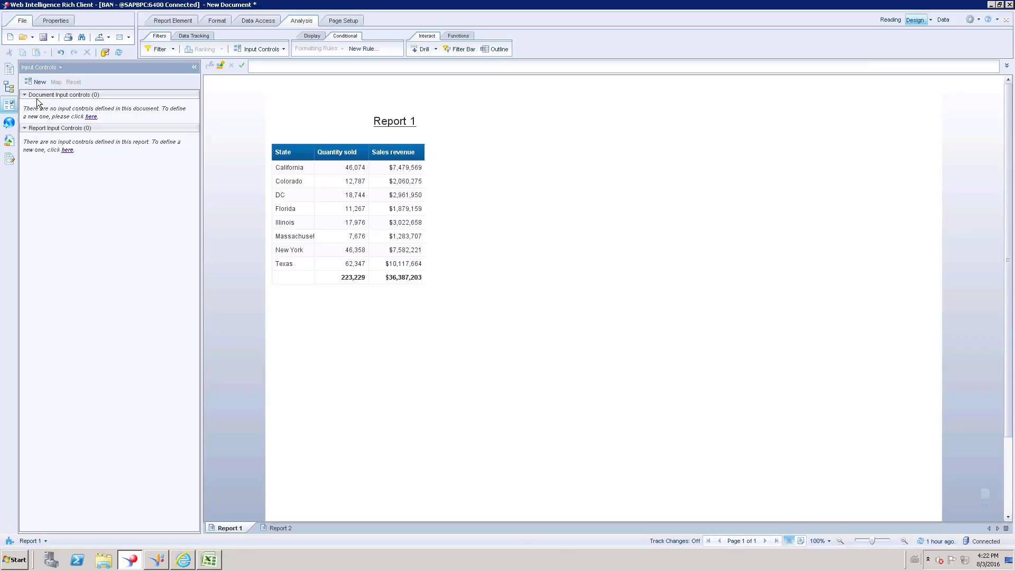
click(39, 82)
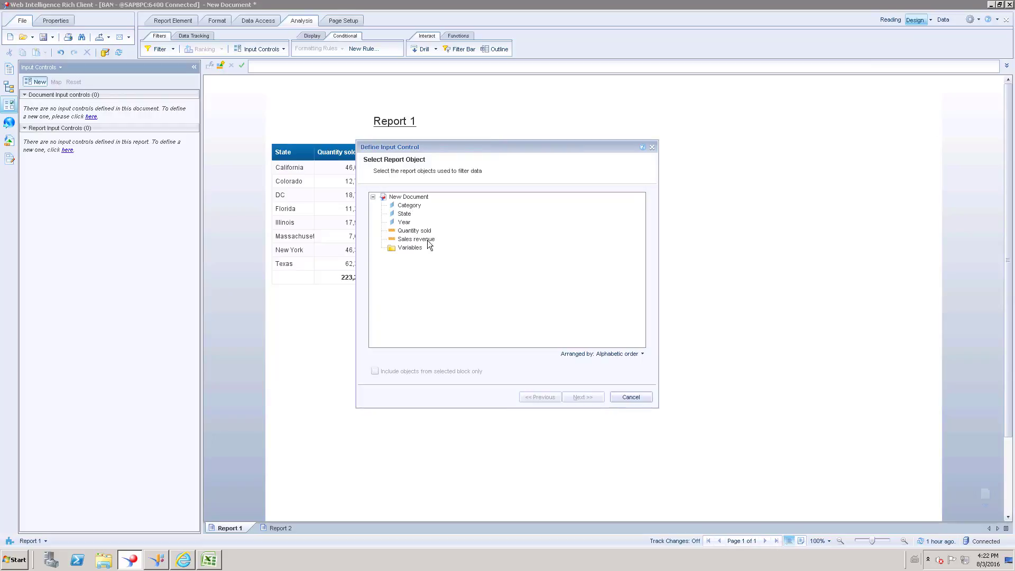
click(405, 223)
click(582, 397)
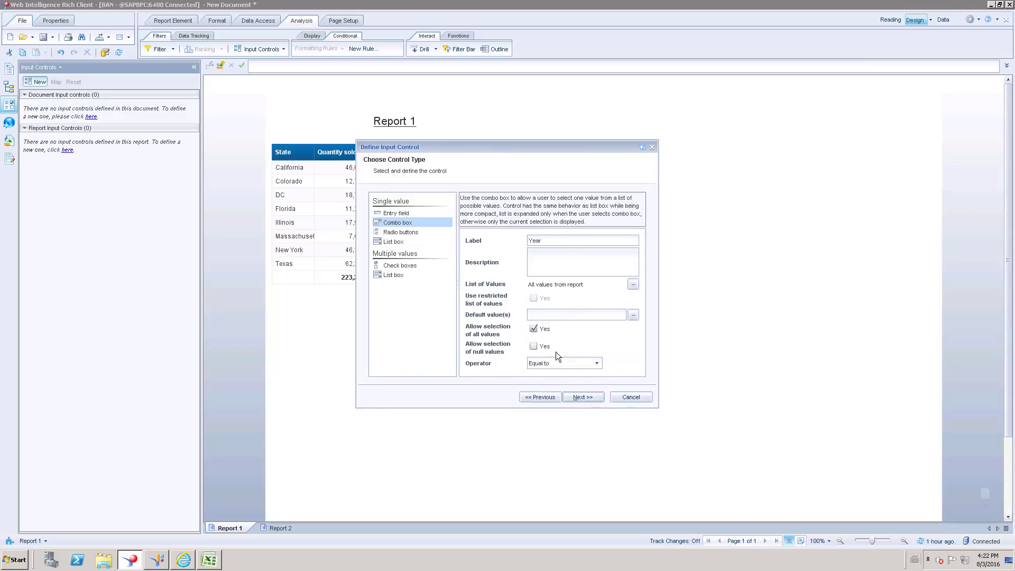
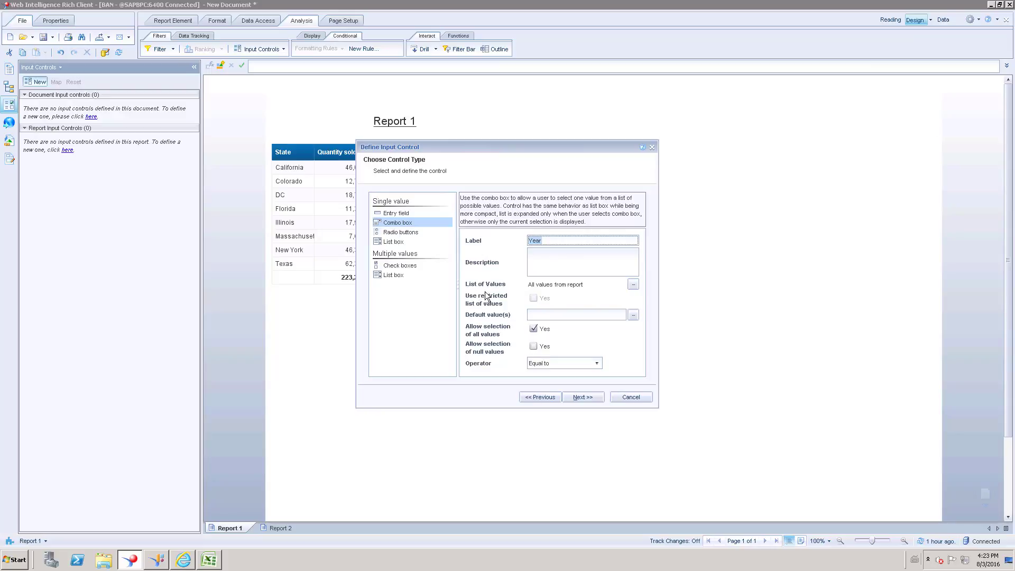
click(633, 285)
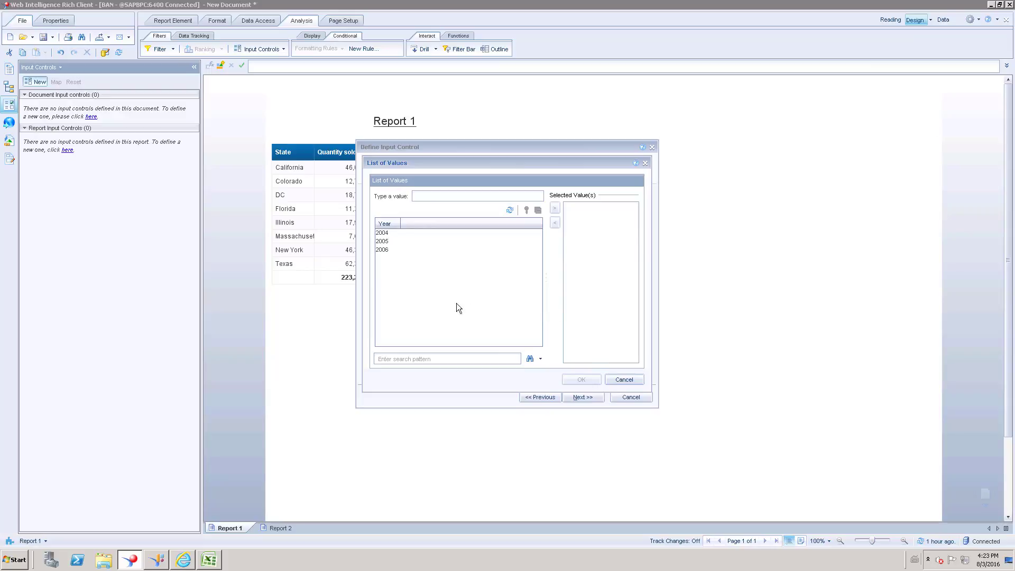
click(624, 381)
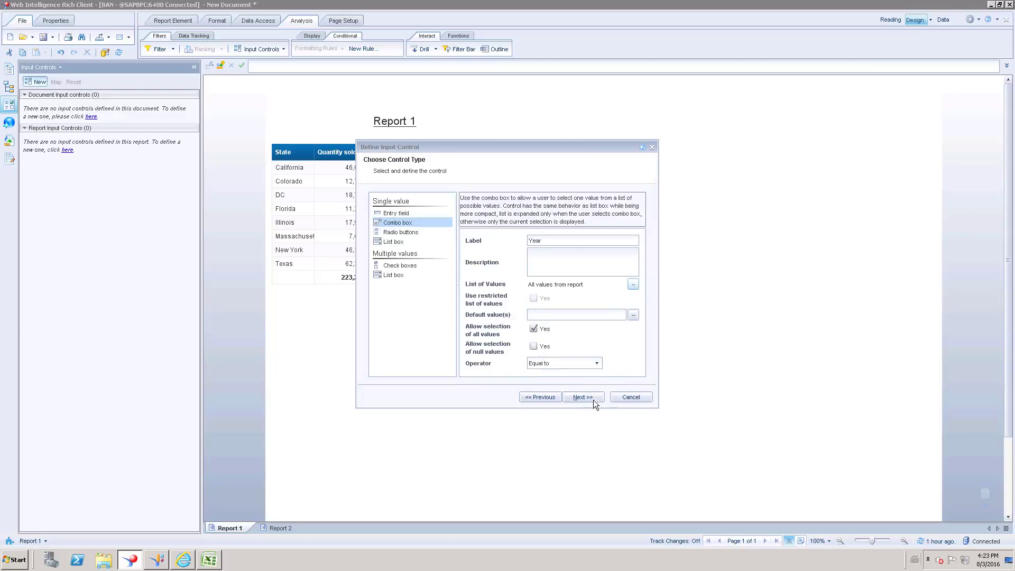
click(633, 284)
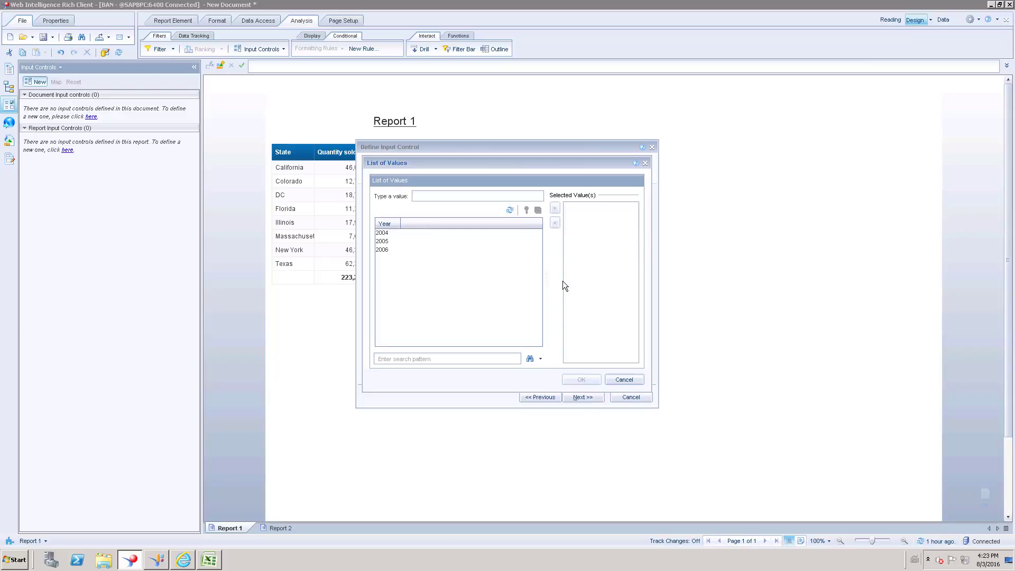
click(382, 232)
click(554, 208)
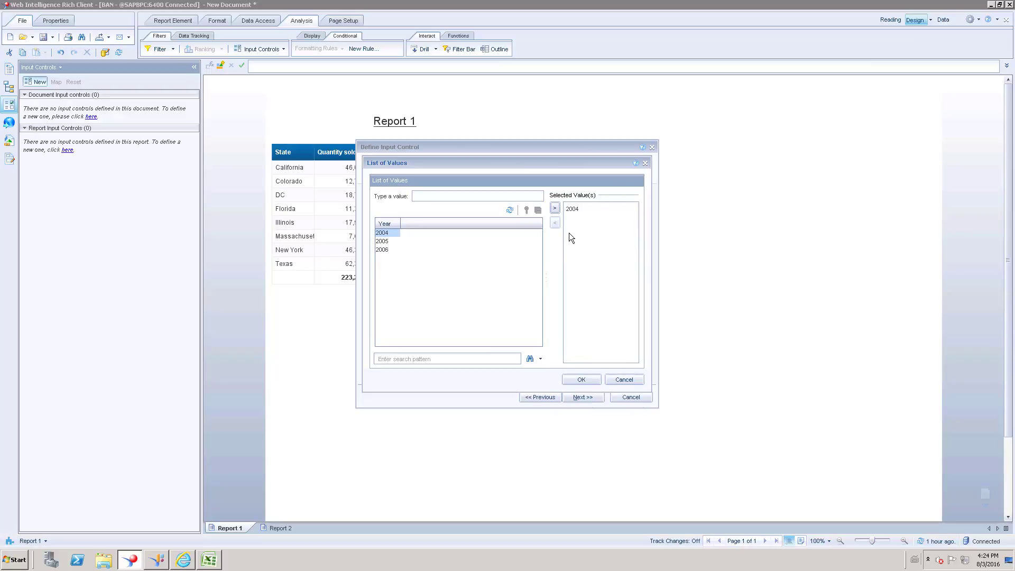
click(630, 381)
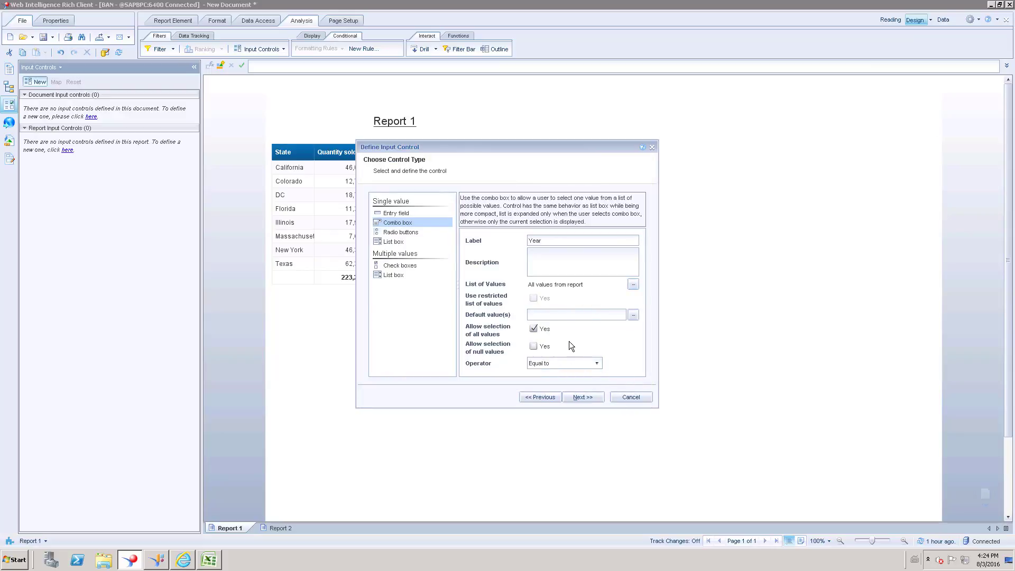
- Set the default value of the Year combo box control to 2005
click(633, 316)
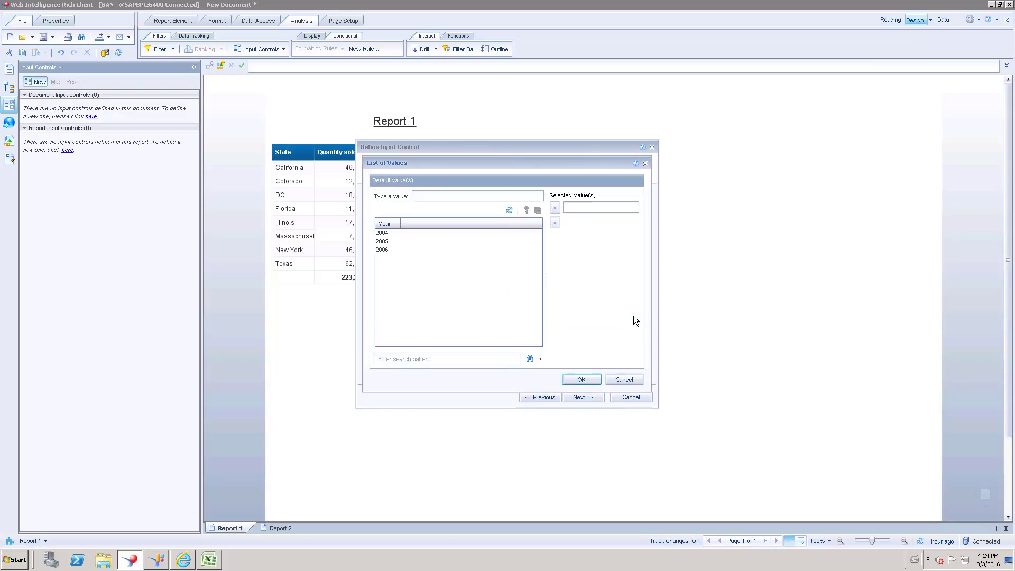
click(385, 243)
click(555, 208)
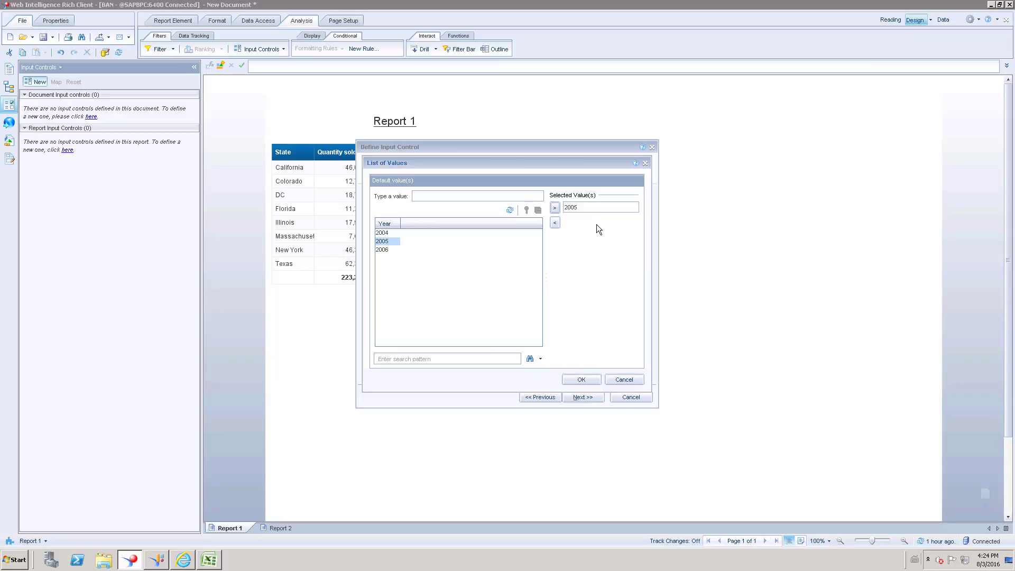
click(581, 379)
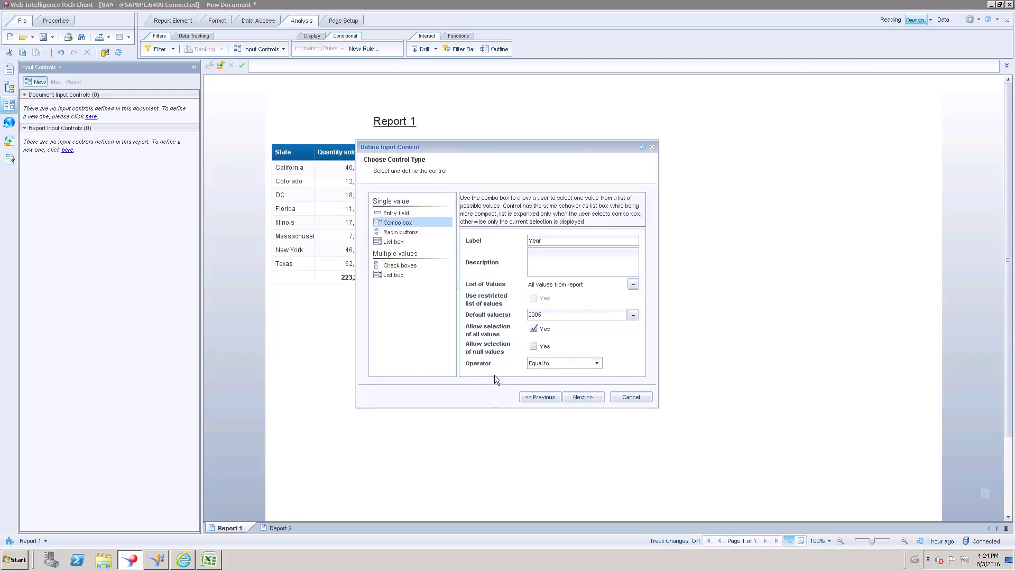
- Keep the Equal to operator and finish the Year combo box, assigned to Report 1 in the current report
click(594, 365)
click(619, 352)
click(556, 365)
click(596, 353)
click(558, 362)
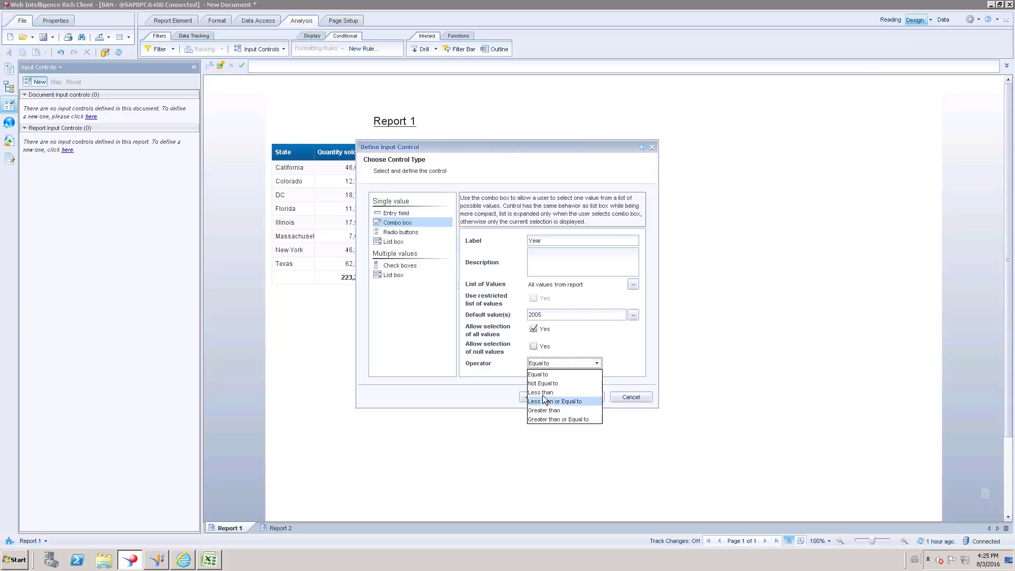
click(597, 362)
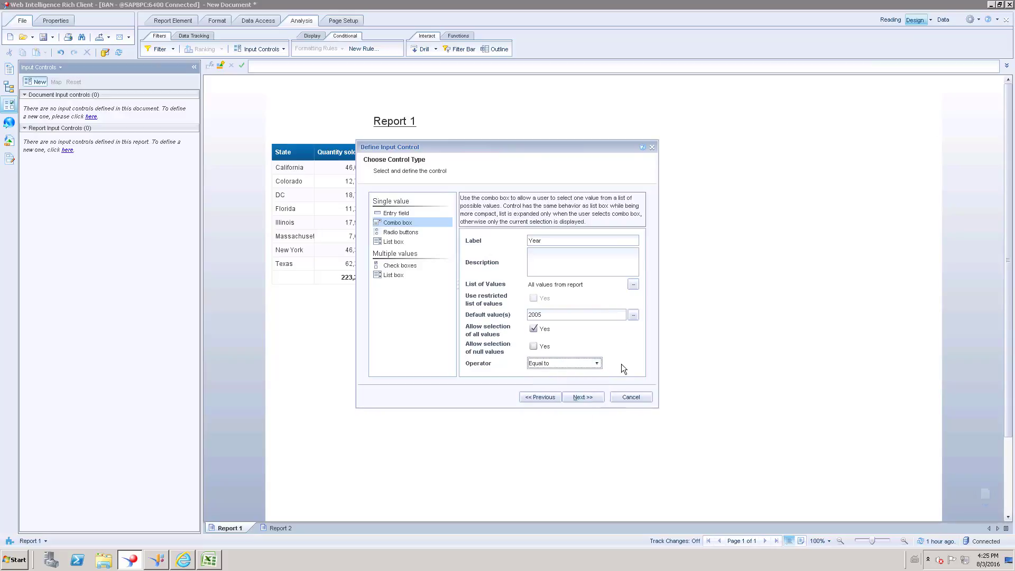
click(584, 396)
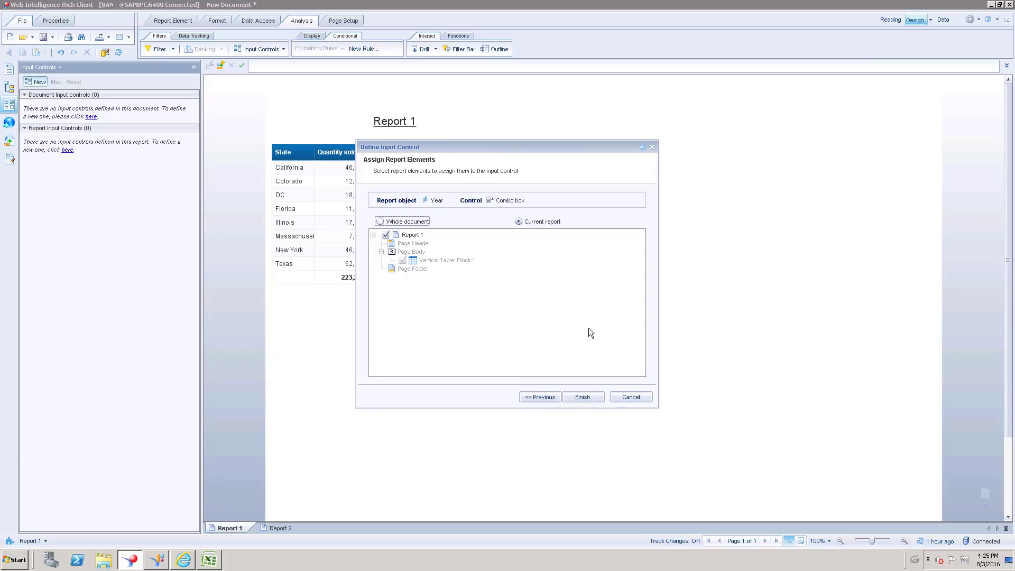
click(585, 399)
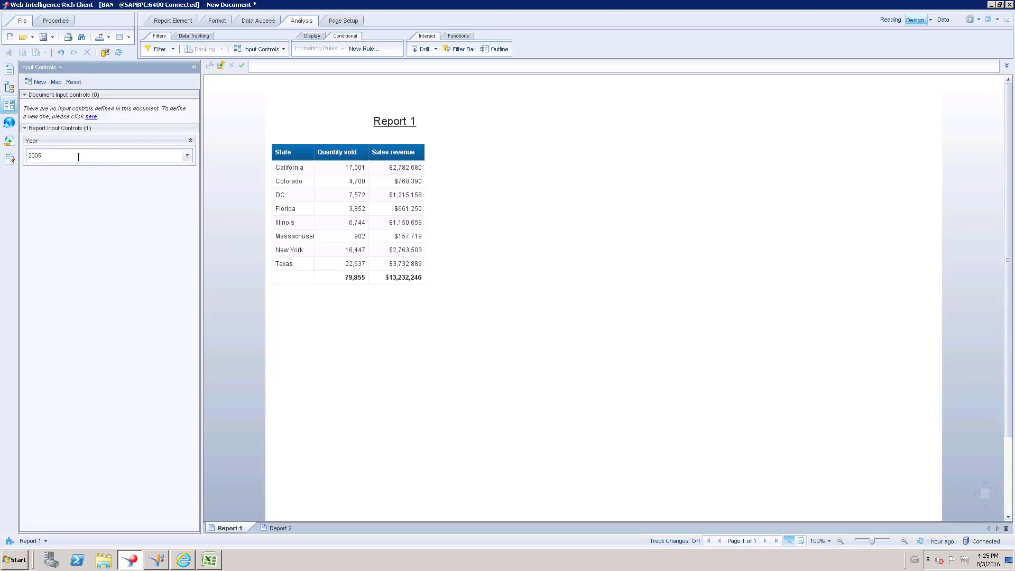
- Test the Year input control by filtering the report to all values and to 2006
click(185, 156)
click(40, 168)
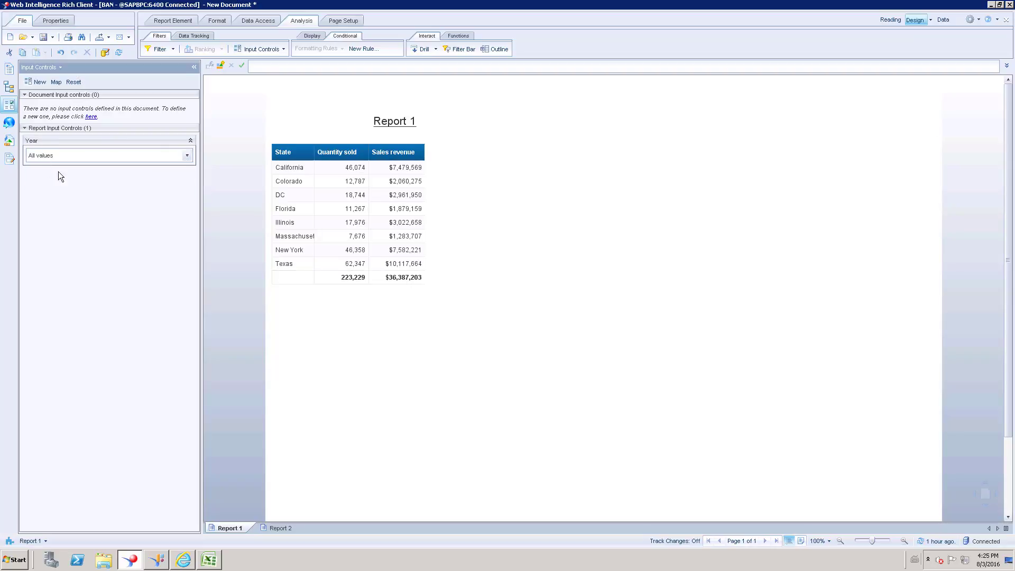
click(187, 155)
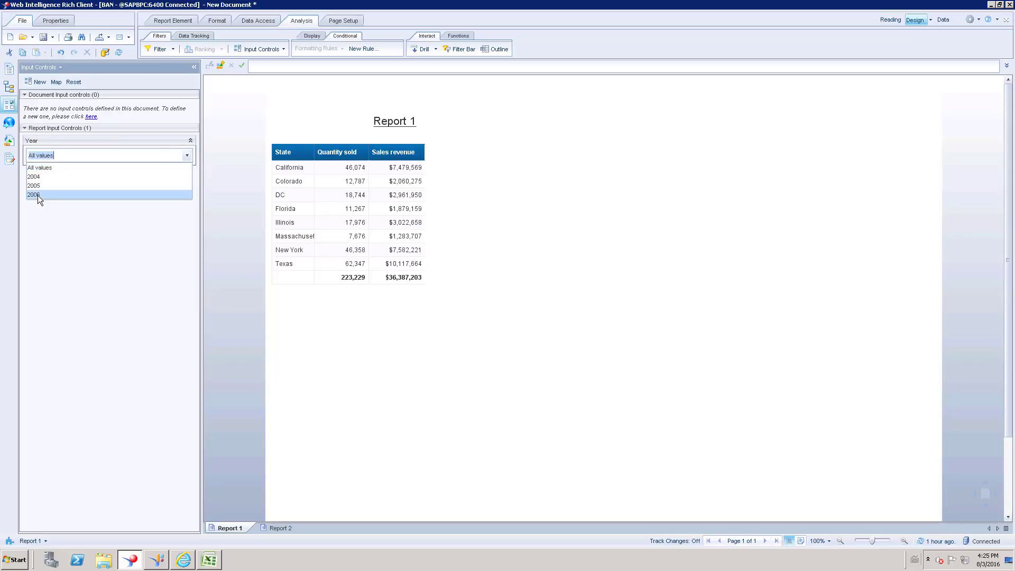
click(36, 195)
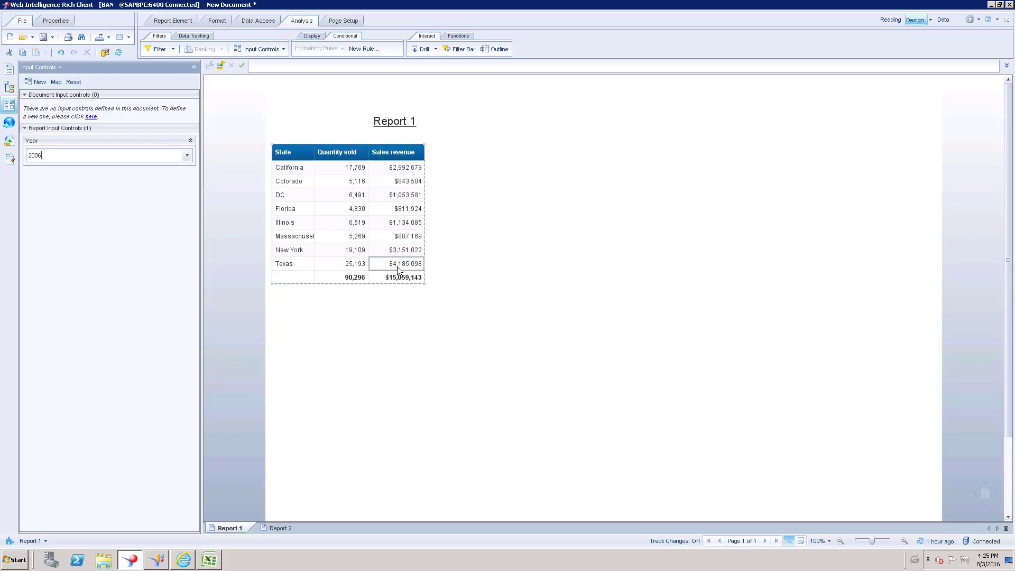
click(187, 154)
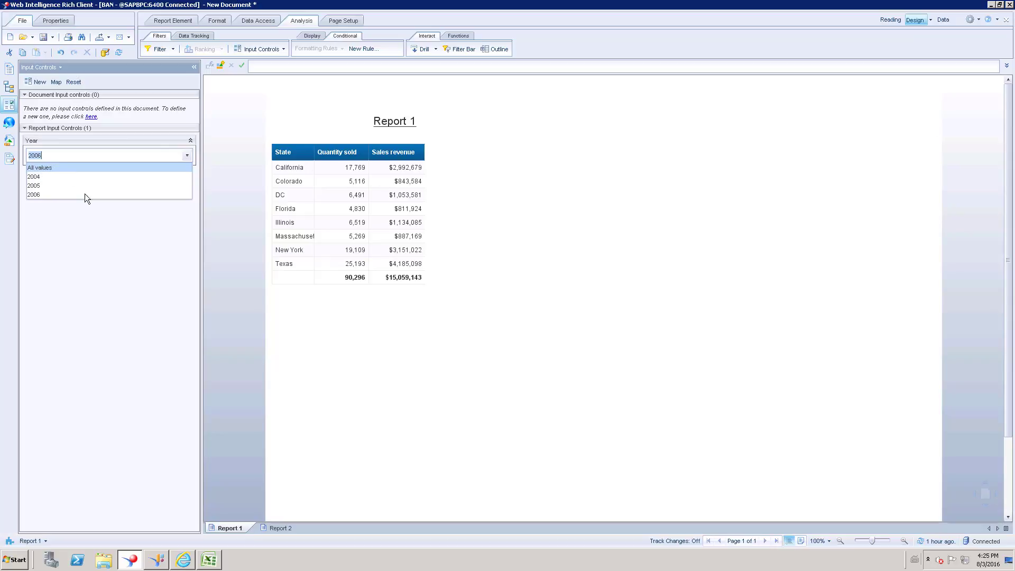
click(173, 147)
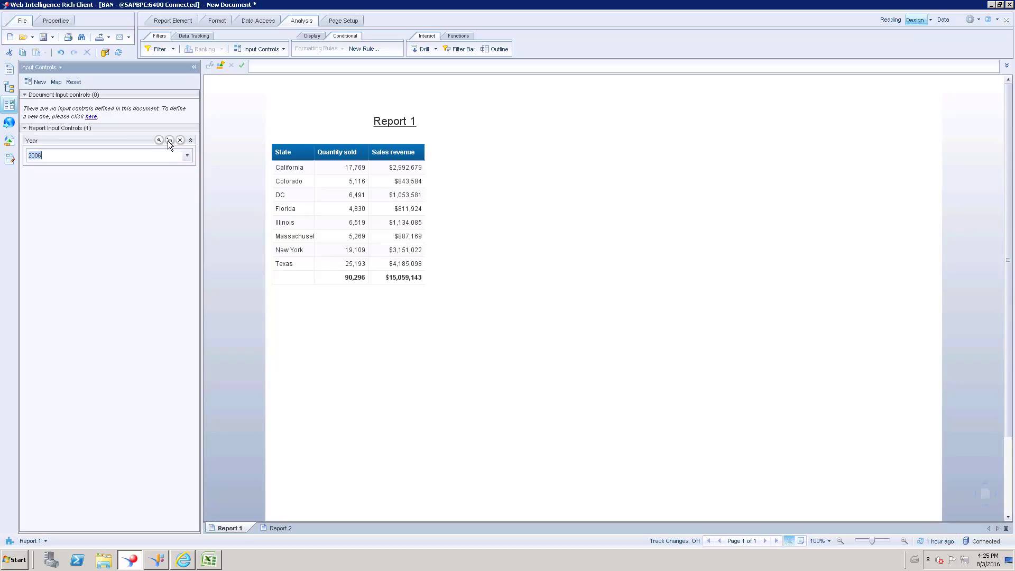
- Disallow selection of all values in the Year input control and filter the report to 2005
click(159, 140)
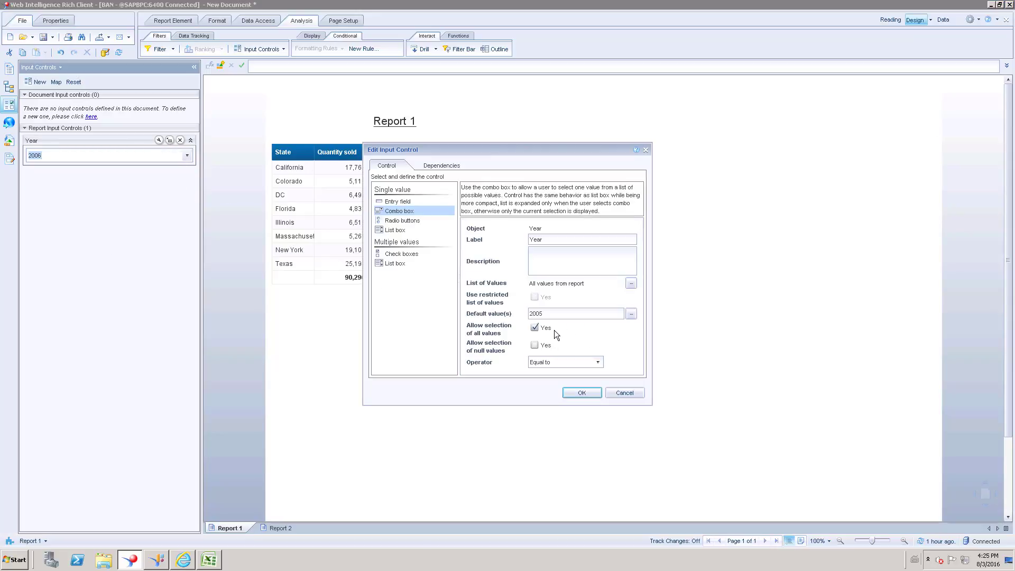
click(535, 328)
click(580, 395)
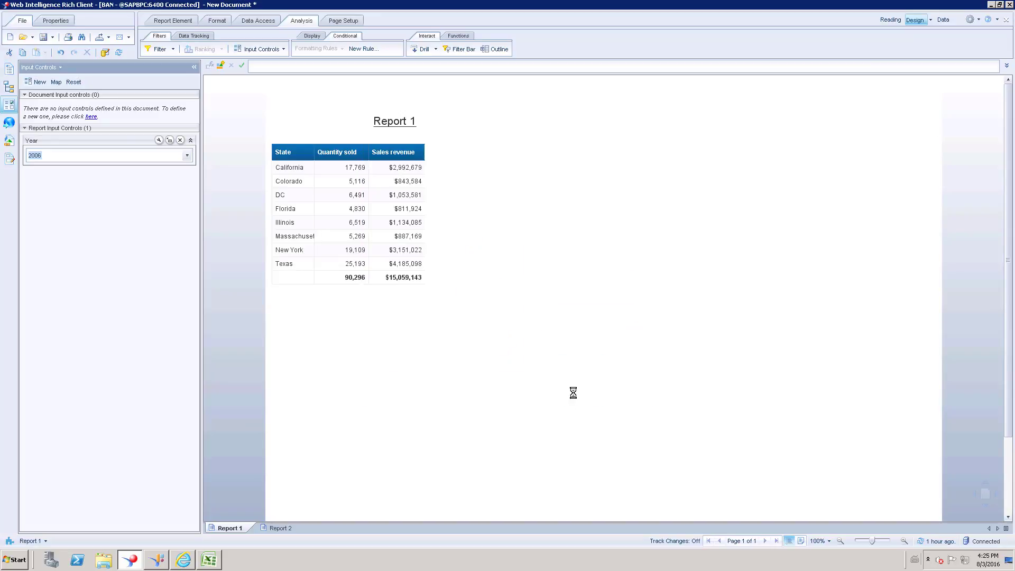
click(187, 156)
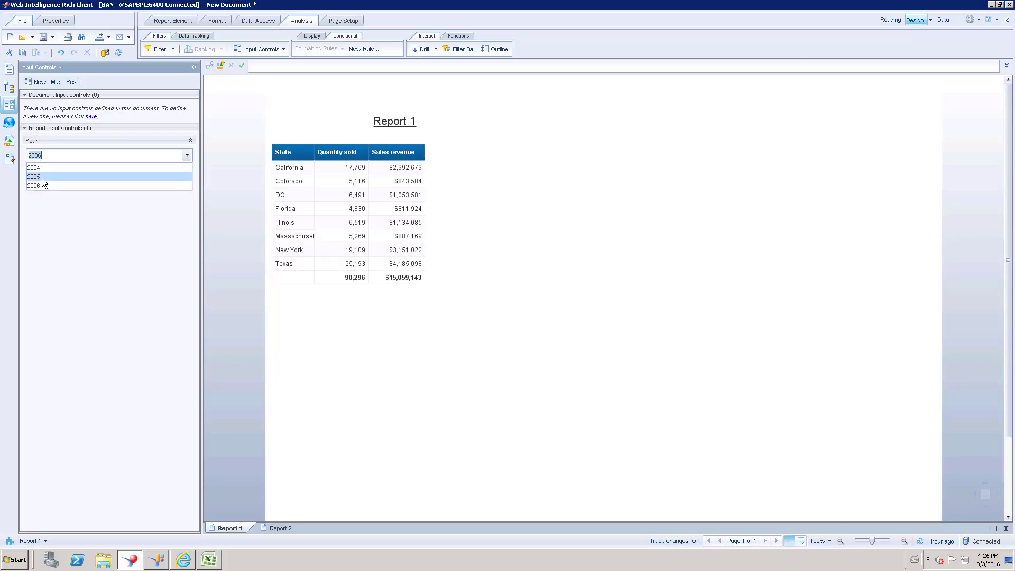
click(43, 179)
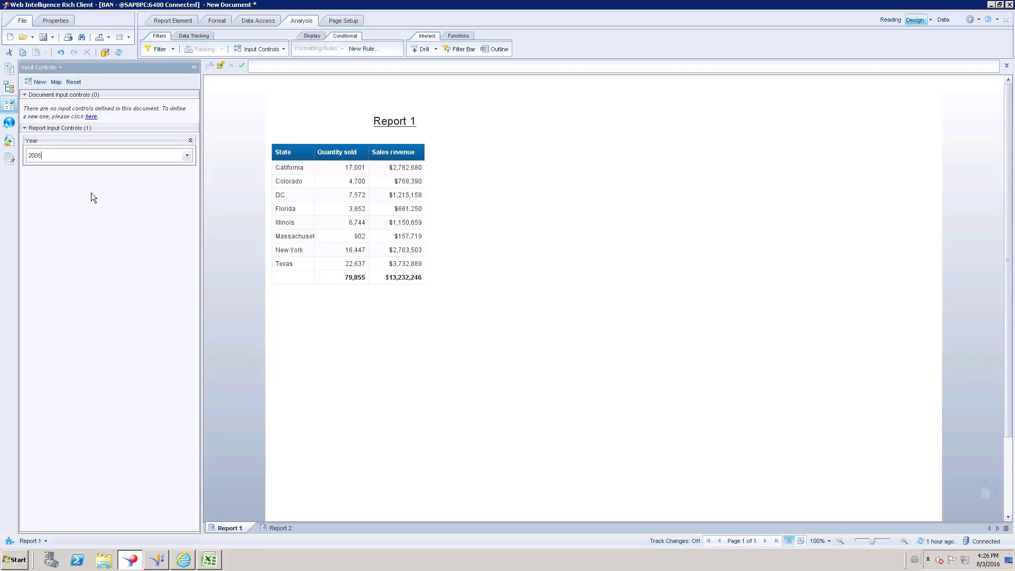
- Start a second input control on the Category object, using the multiple-value Check boxes type
click(39, 83)
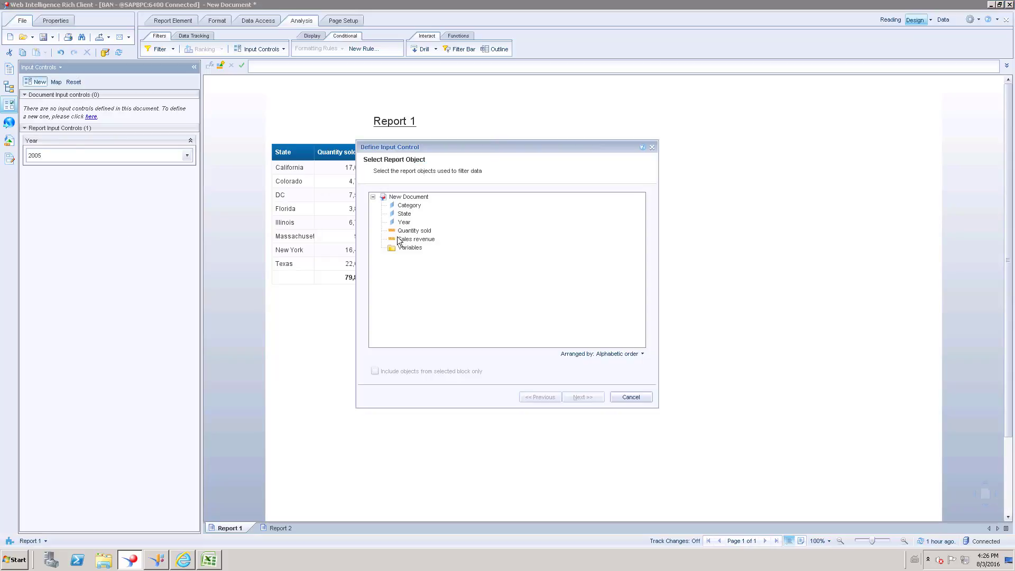
click(409, 207)
click(582, 398)
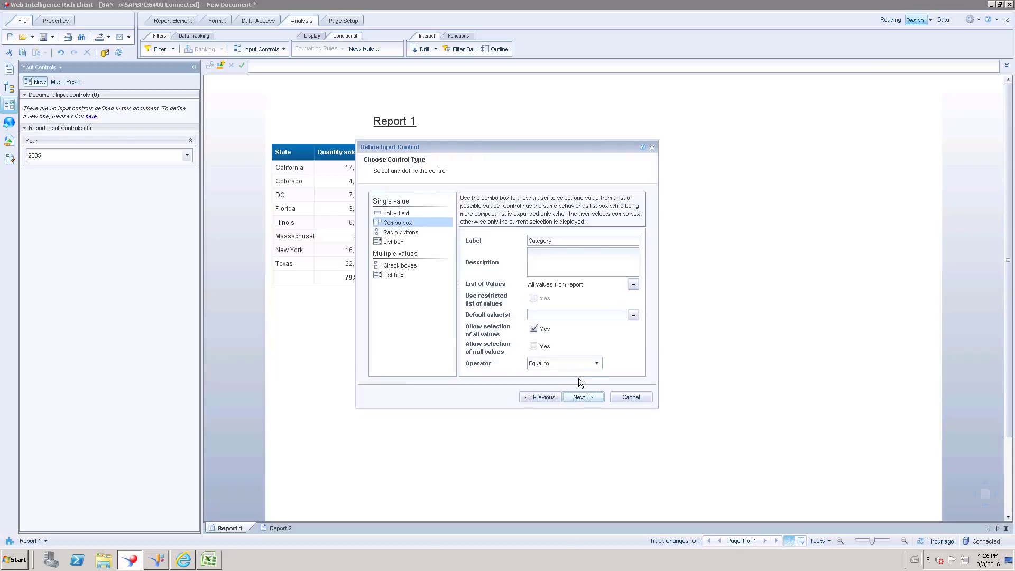
click(400, 267)
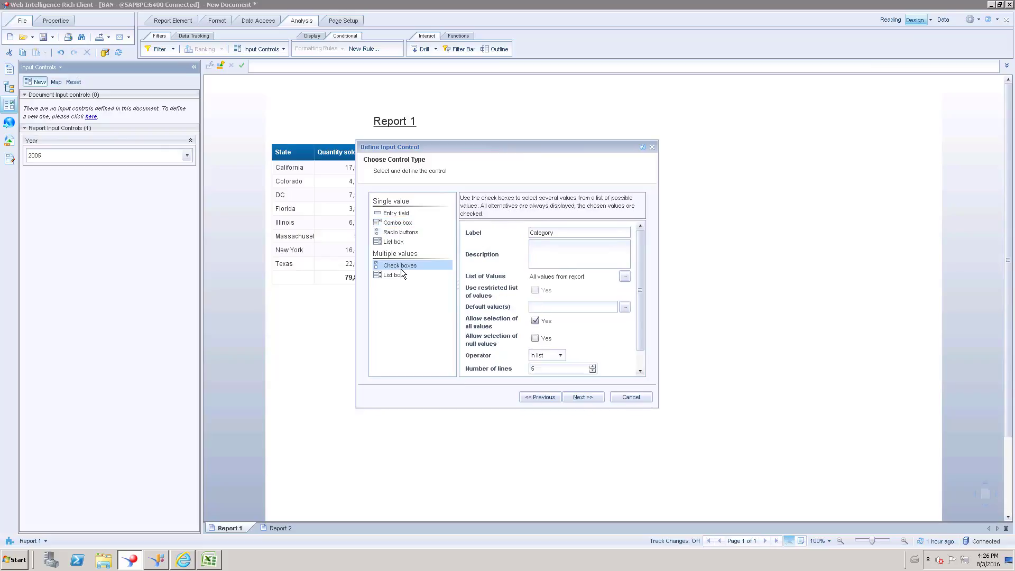
drag(642, 253, 638, 311)
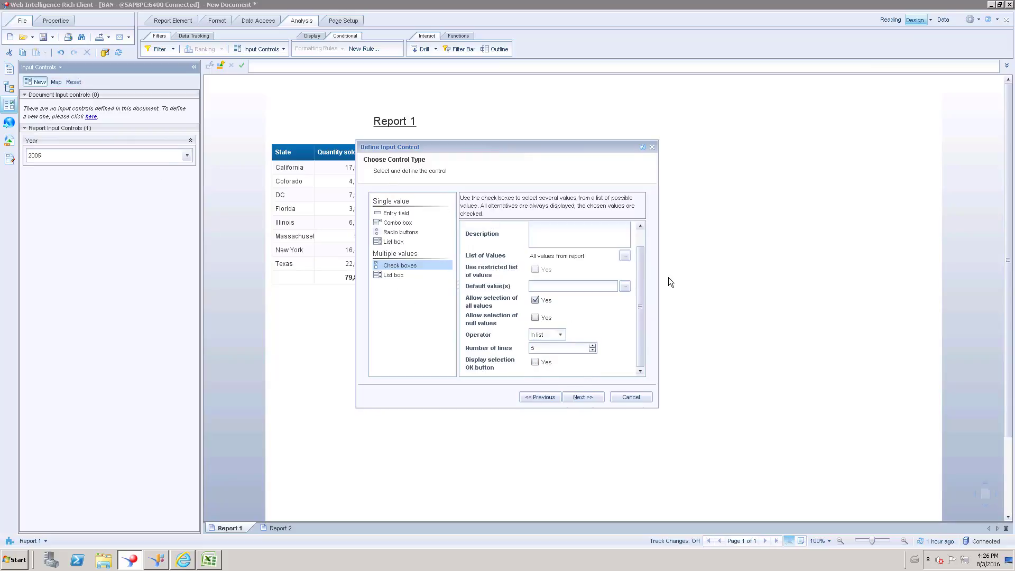
- Look through the Category values available as defaults for the check boxes control, without selecting any
click(625, 286)
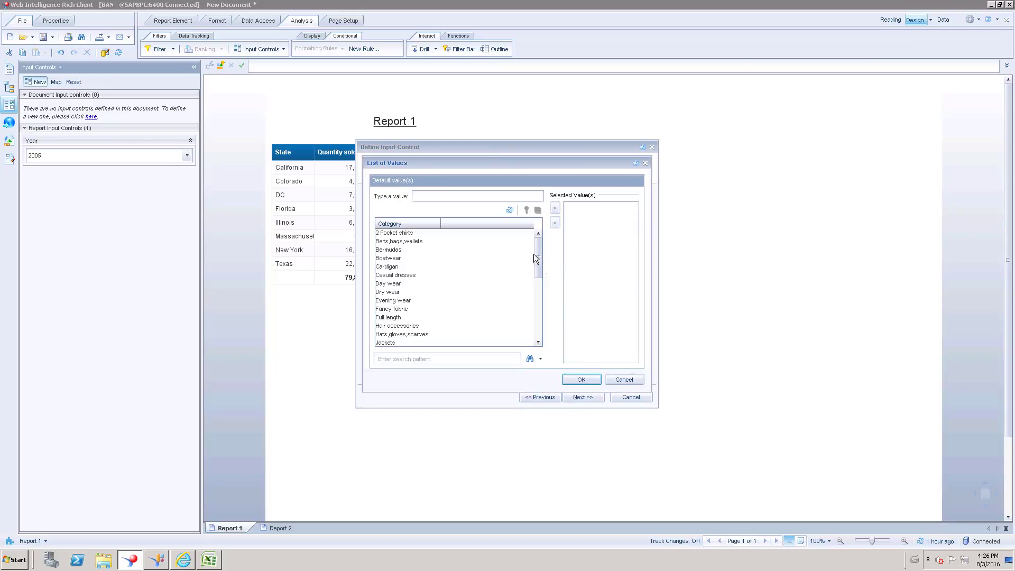
scroll(534, 286, down, 5)
scroll(539, 274, up, 5)
click(624, 380)
- Increase the number of lines for the Category check boxes and finish the control, assigned to Report 1 in the current report
click(592, 347)
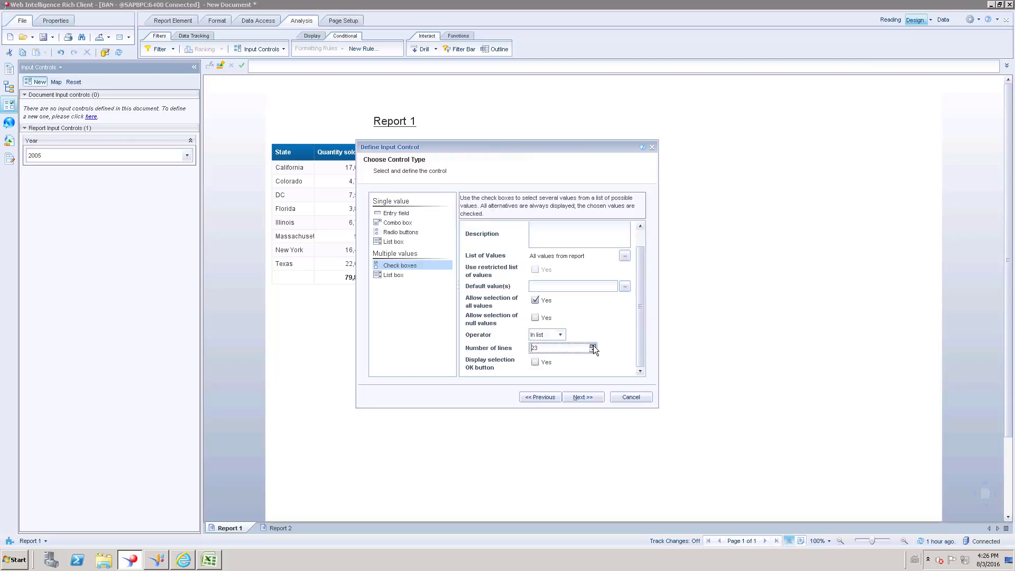
click(582, 397)
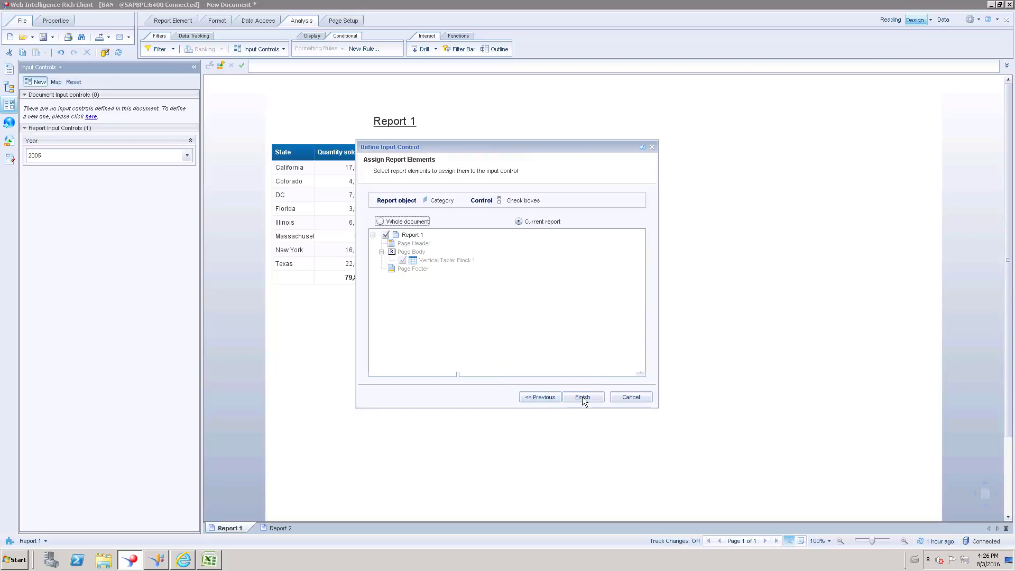
click(585, 397)
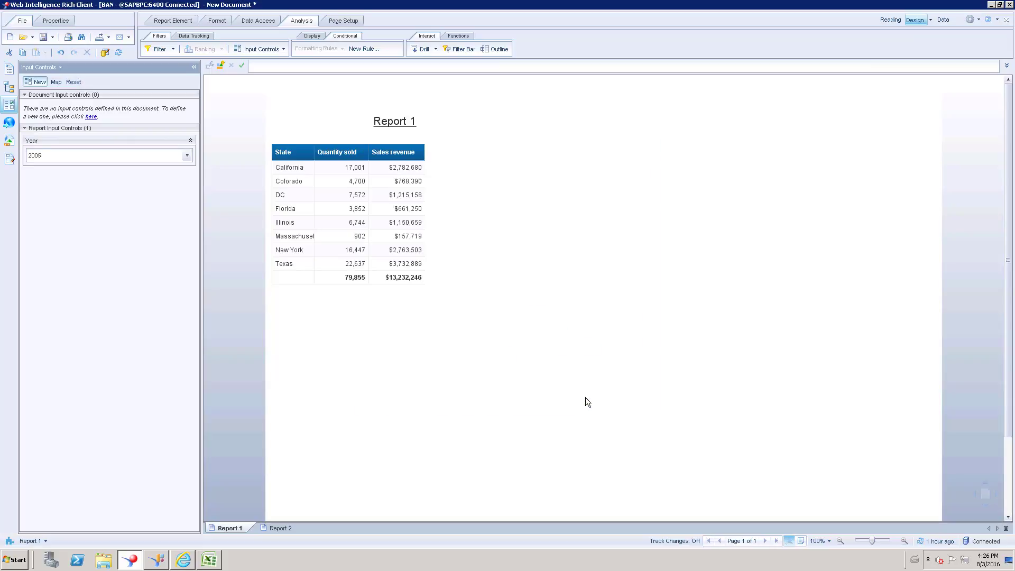
- Deselect all categories in the Category input control and filter the report to 2 Pocket shirts only
drag(175, 218, 172, 362)
drag(179, 318, 176, 198)
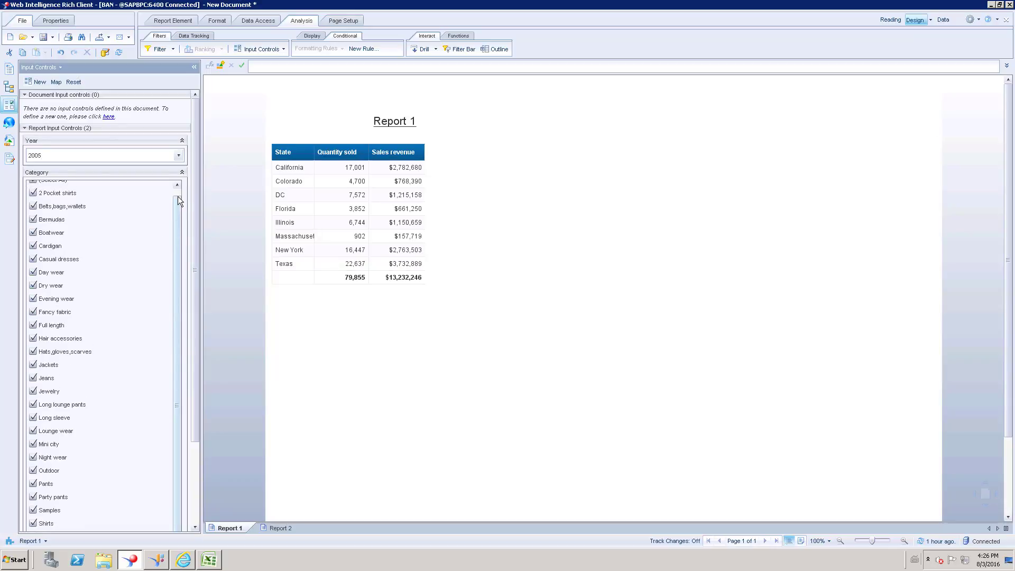
click(33, 187)
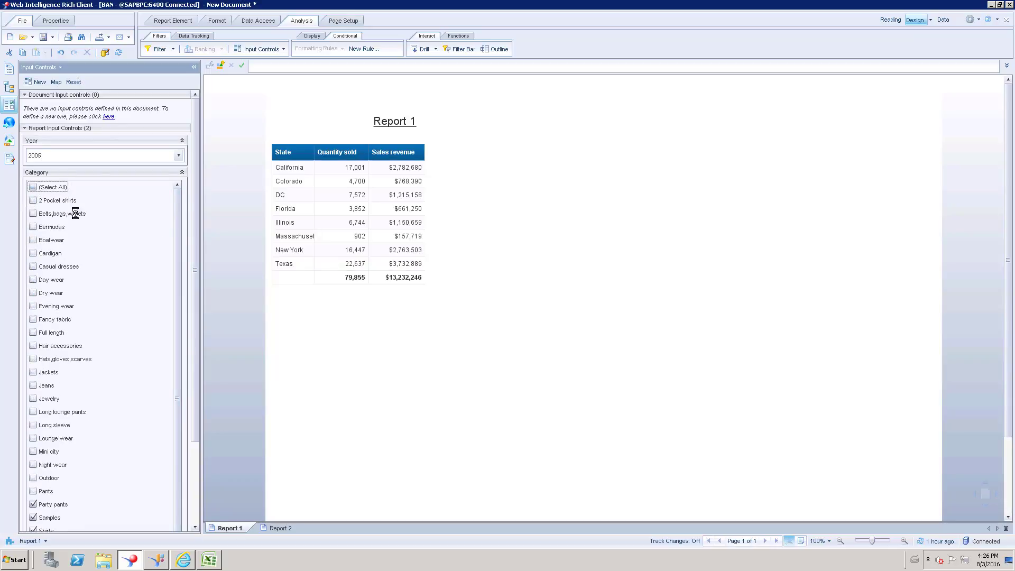
click(32, 201)
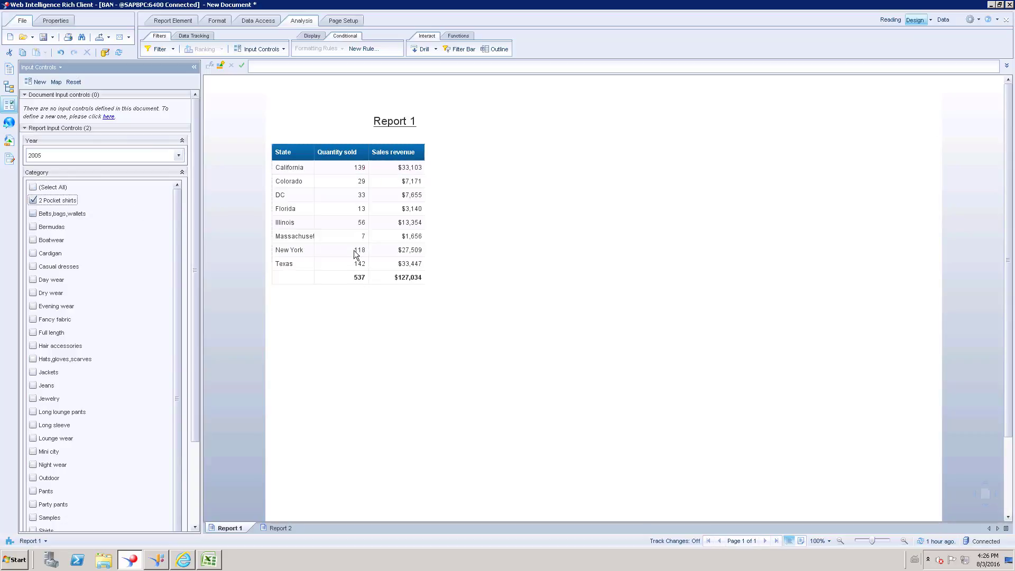
- Add Belts,bags,wallets, Bermudas and Boatwear to the categories selected in the Category input control
scroll(176, 254, down, 1)
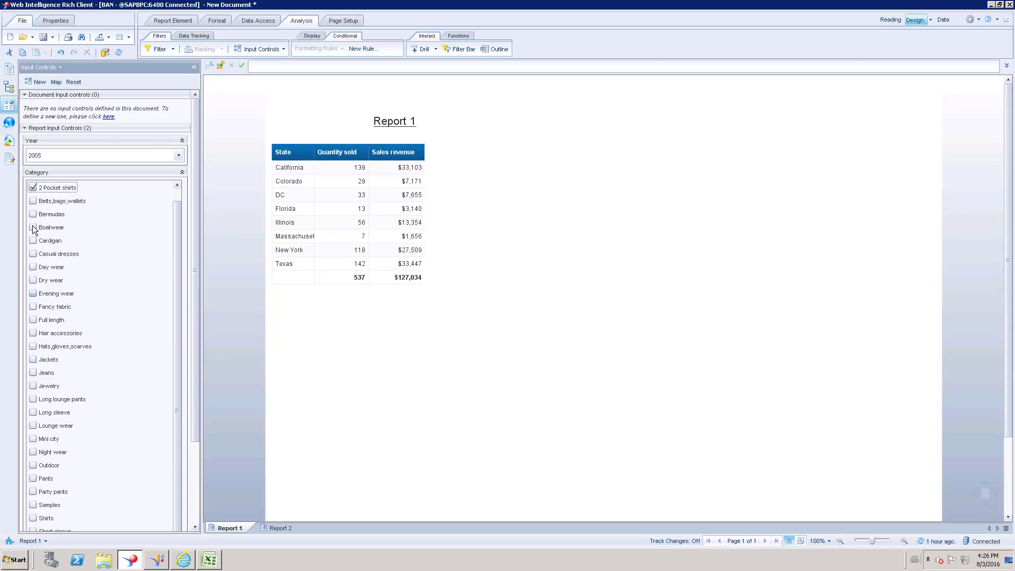
click(32, 201)
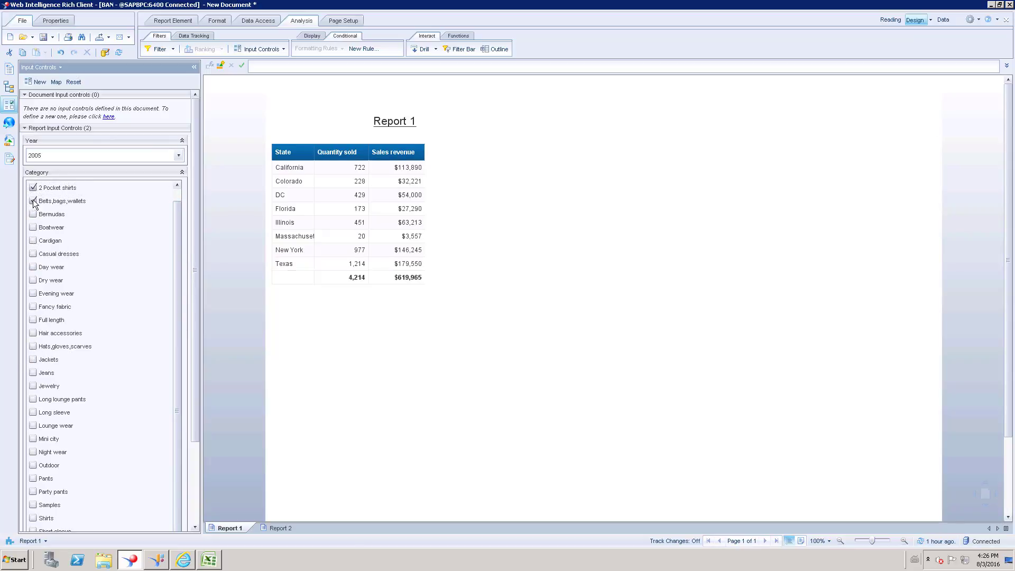
click(33, 214)
click(32, 228)
click(325, 246)
click(365, 264)
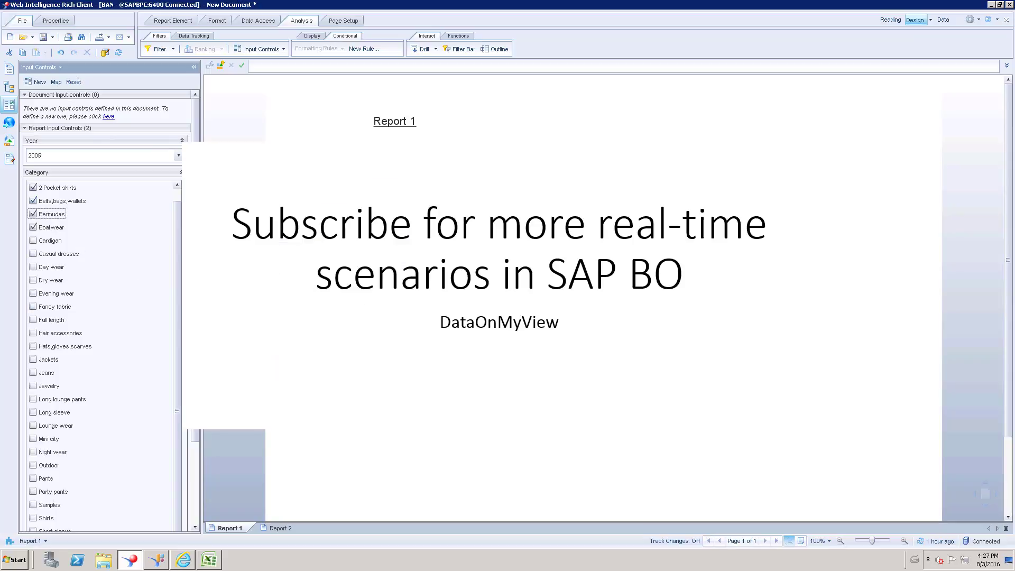
mouse_move(626, 5)
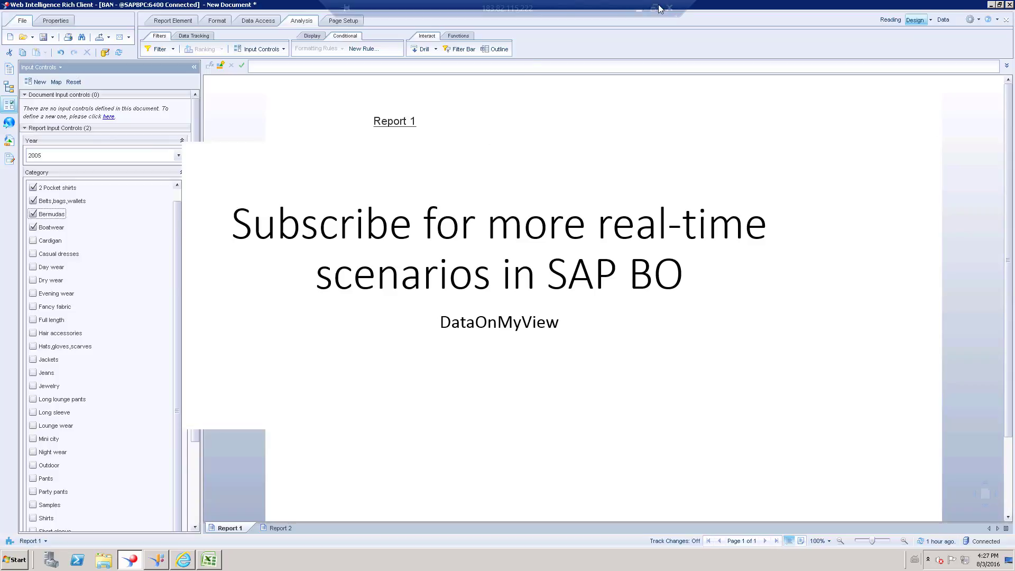